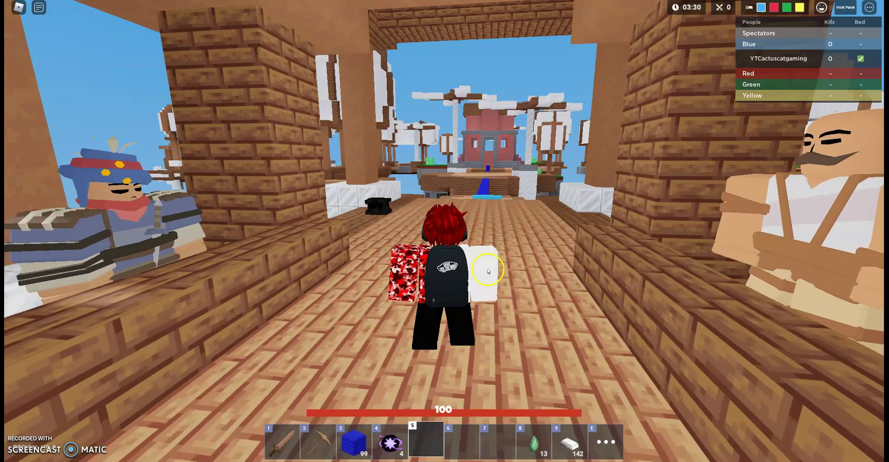
# - Walk to the shopkeeper and buy six balloons from the Item Shop, leaving nine emeralds
pyautogui.press('a')
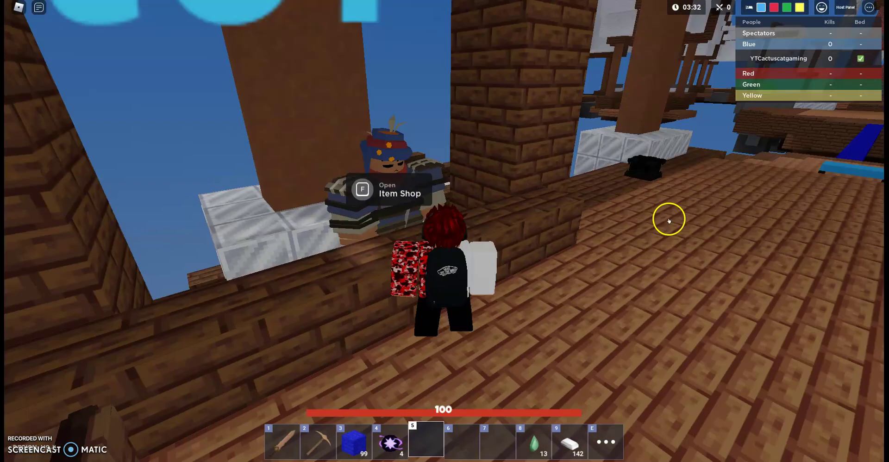
pyautogui.press('f')
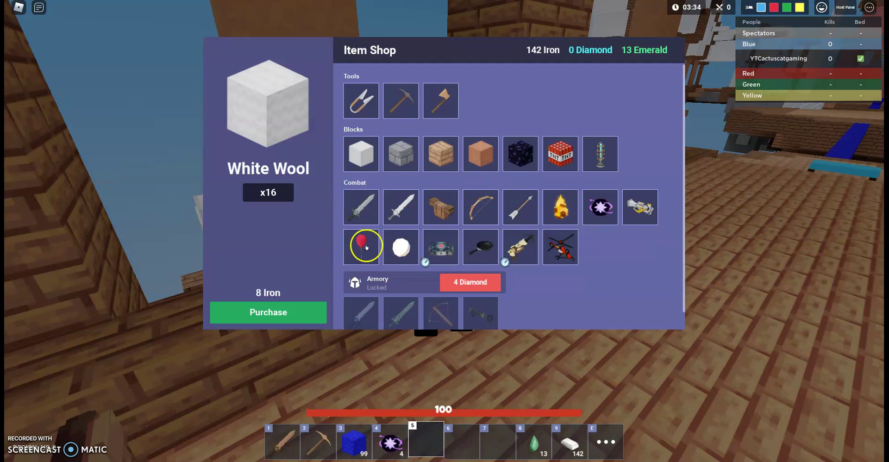
pyautogui.click(362, 251)
pyautogui.click(363, 250)
# - Cross to the island's edge and deploy three balloons to float beneath it
pyautogui.press('f')
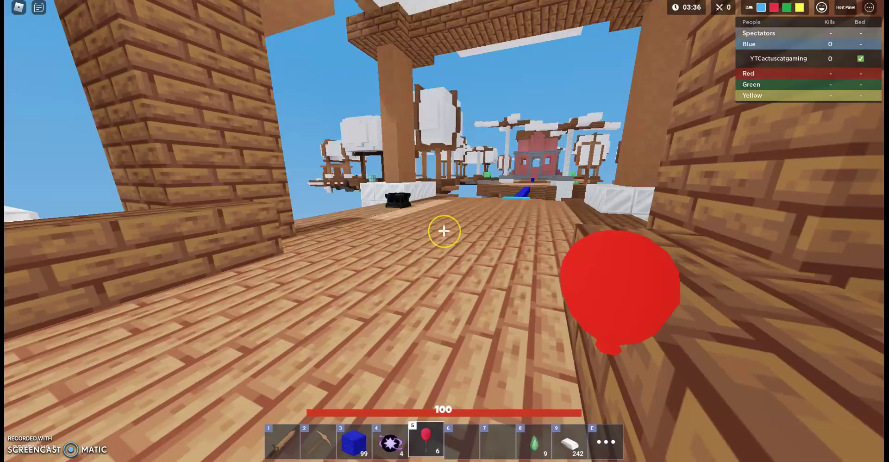
pyautogui.press('w')
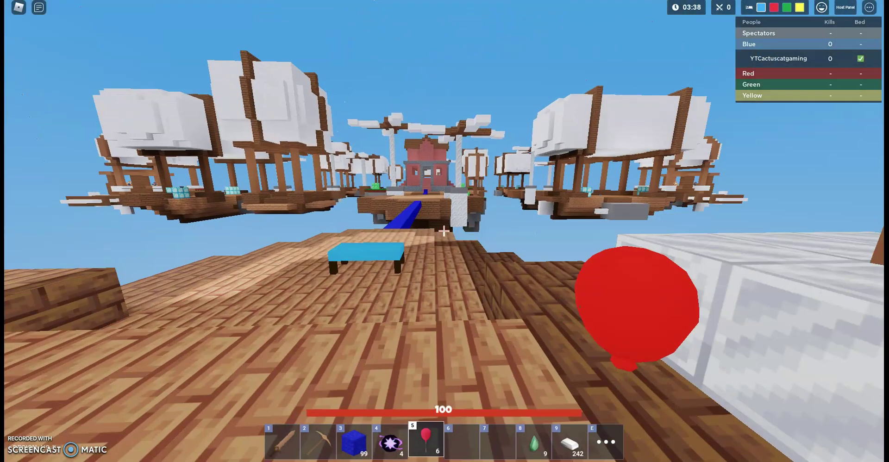
pyautogui.press('w')
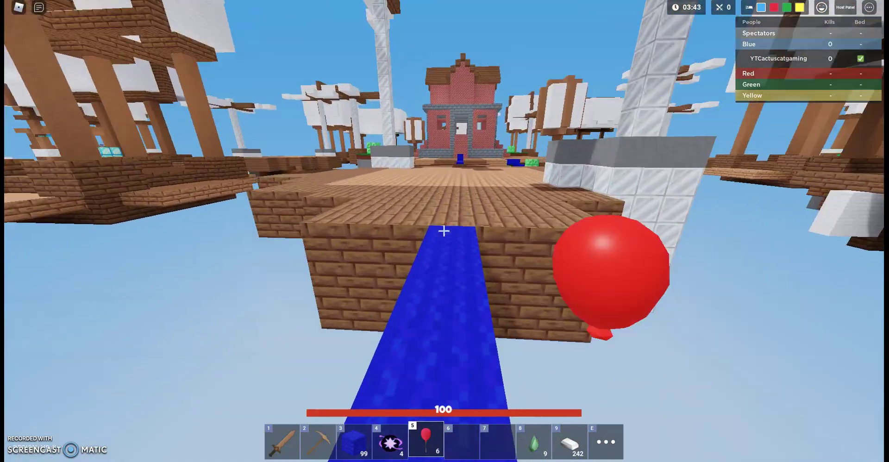
pyautogui.click(443, 230)
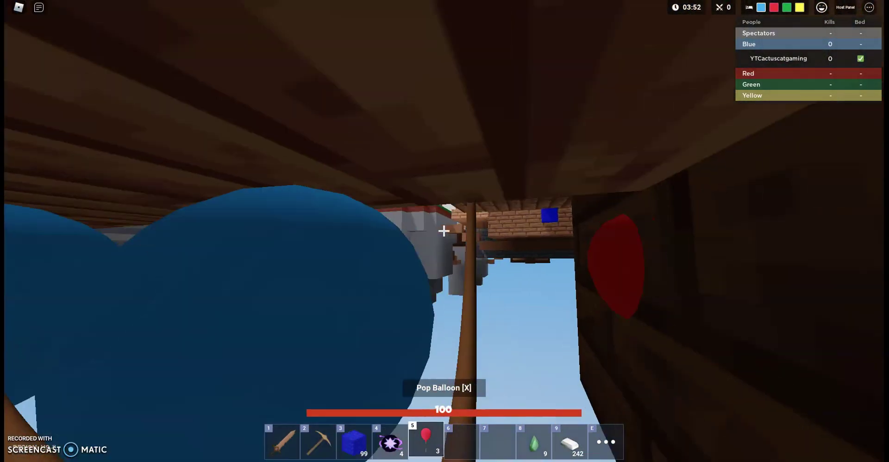
pyautogui.scroll(-2, 452, 199)
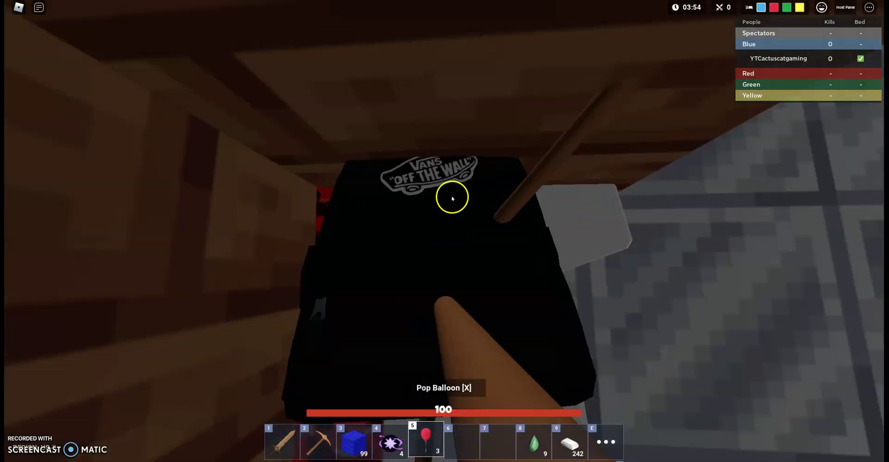
# - Place three blue wool blocks from slot 3, one below and two beside the character
pyautogui.press('3')
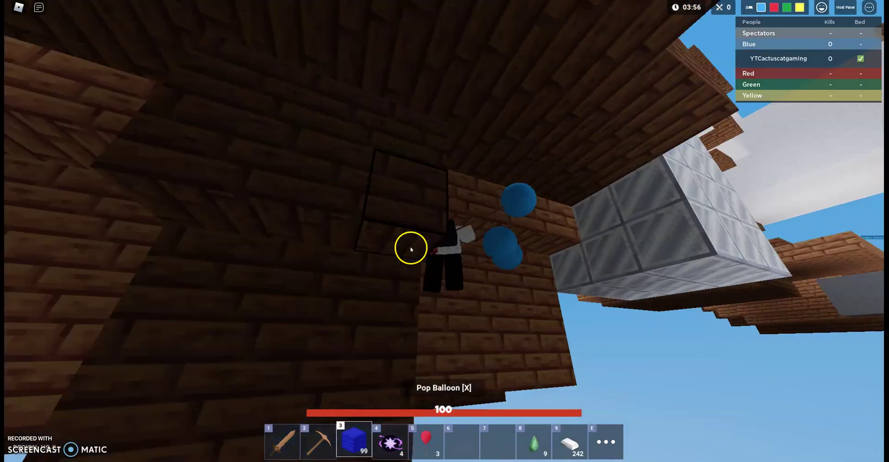
pyautogui.click(448, 354)
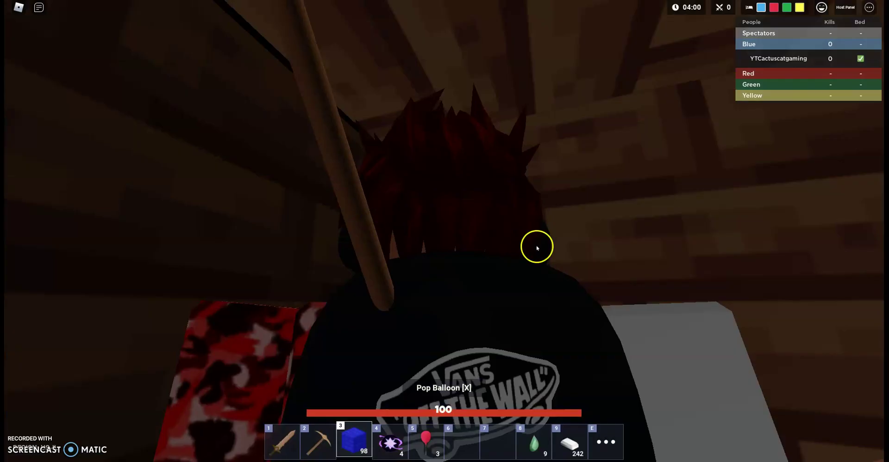
pyautogui.click(535, 244)
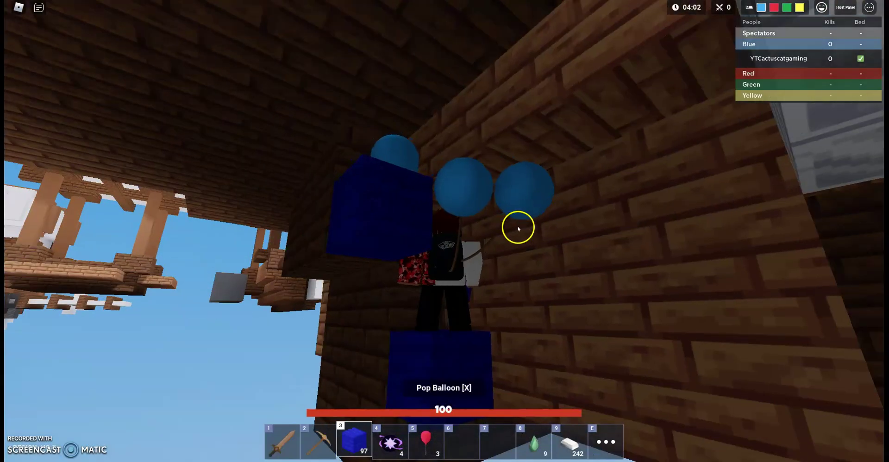
pyautogui.click(521, 232)
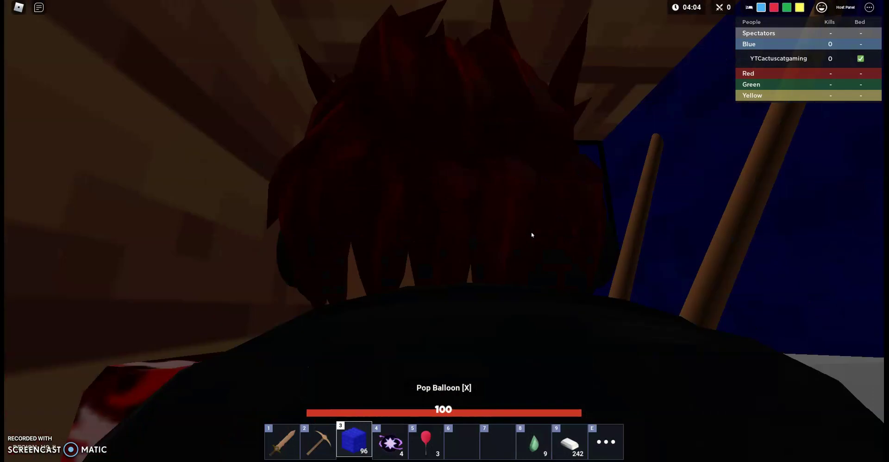
pyautogui.scroll(2, 531, 235)
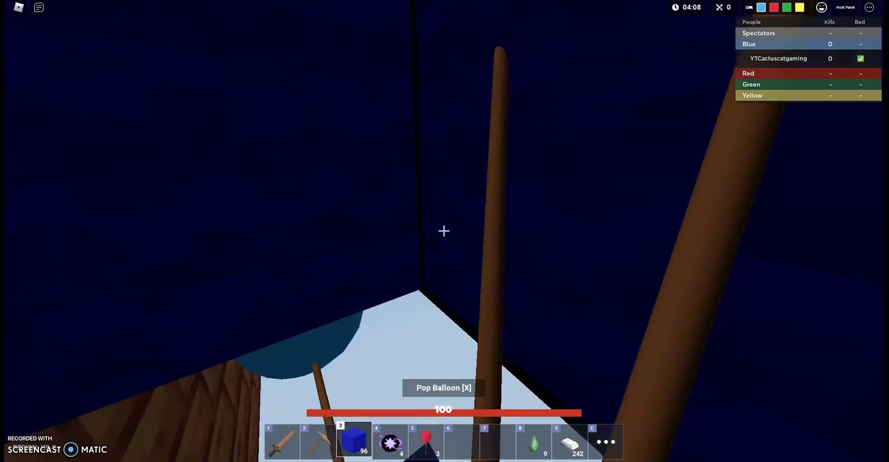
# - Mine a blue wool block with the pickaxe, then fill the gap with blue wool
pyautogui.press('2')
pyautogui.click(444, 231)
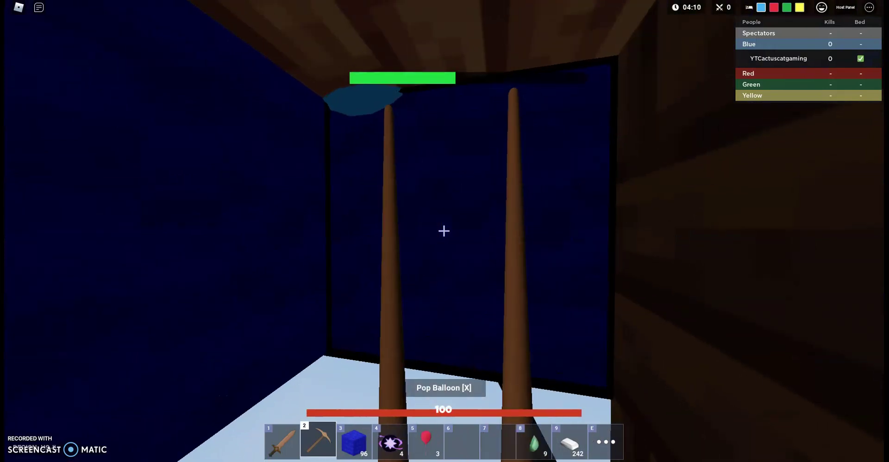
pyautogui.press('3')
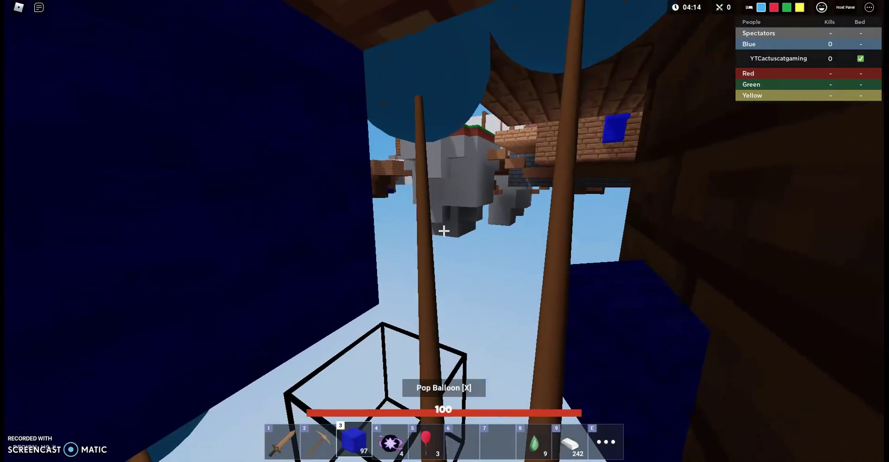
pyautogui.click(444, 231)
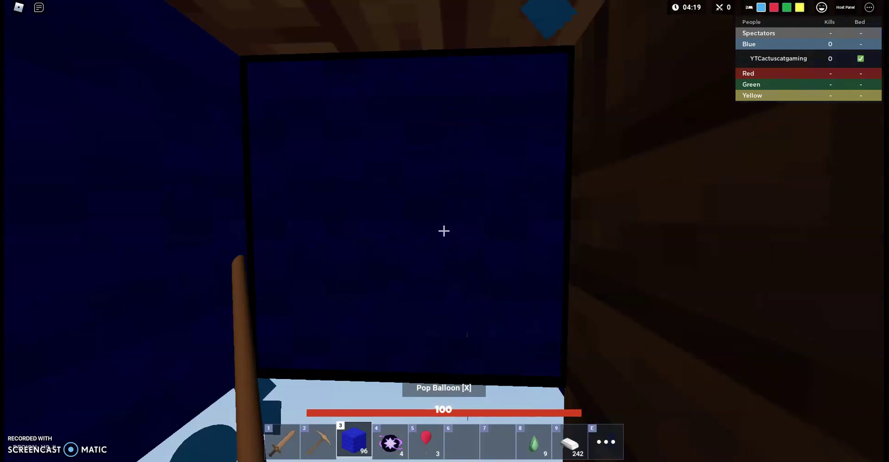
# - Break another wool block, place blue wool against the wooden wall, and start mining a wall block
pyautogui.press('2')
pyautogui.click(443, 230)
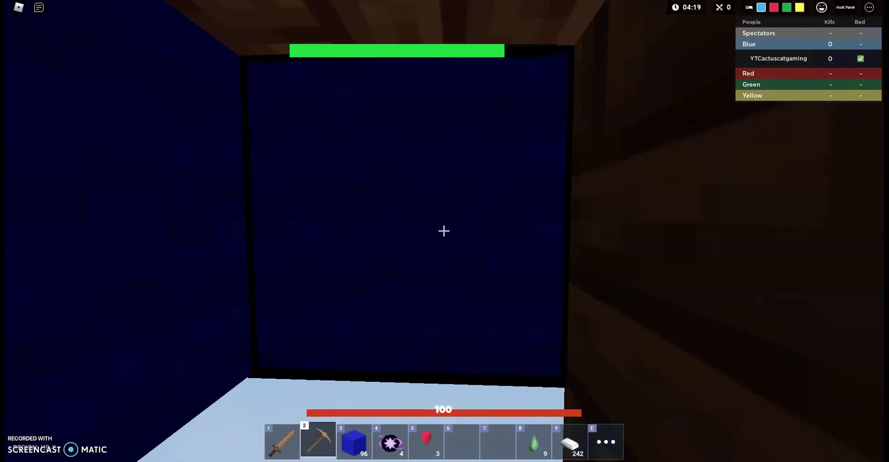
pyautogui.click(444, 231)
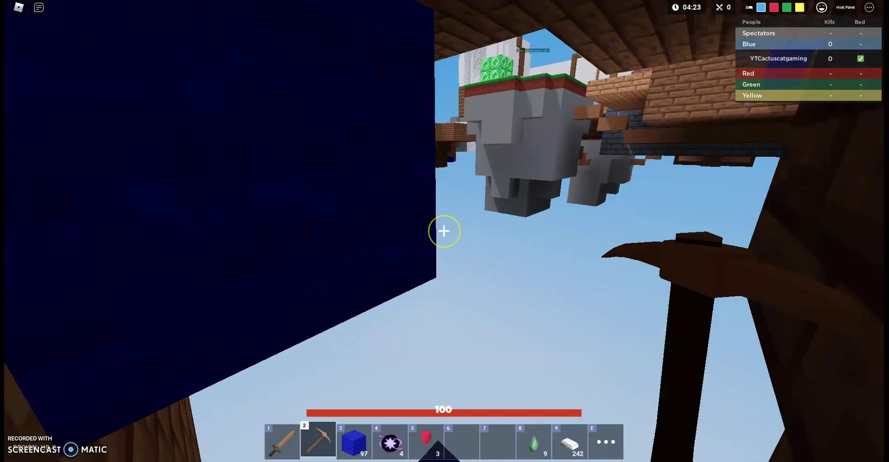
pyautogui.press('3')
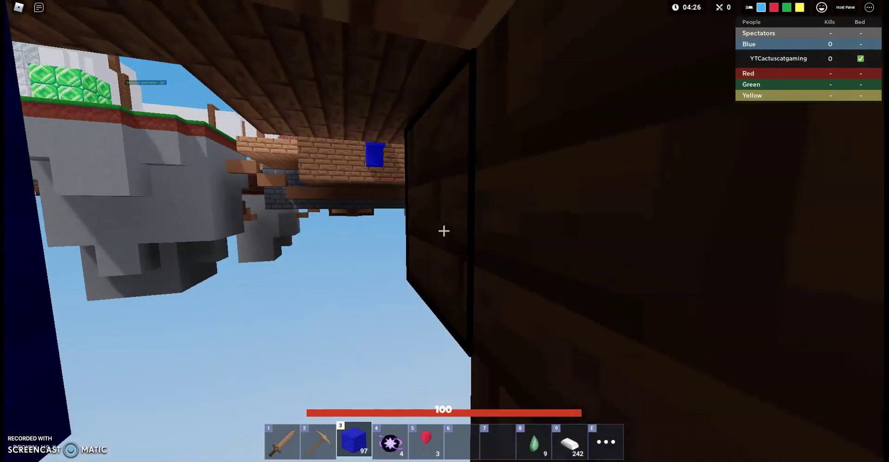
pyautogui.click(443, 231)
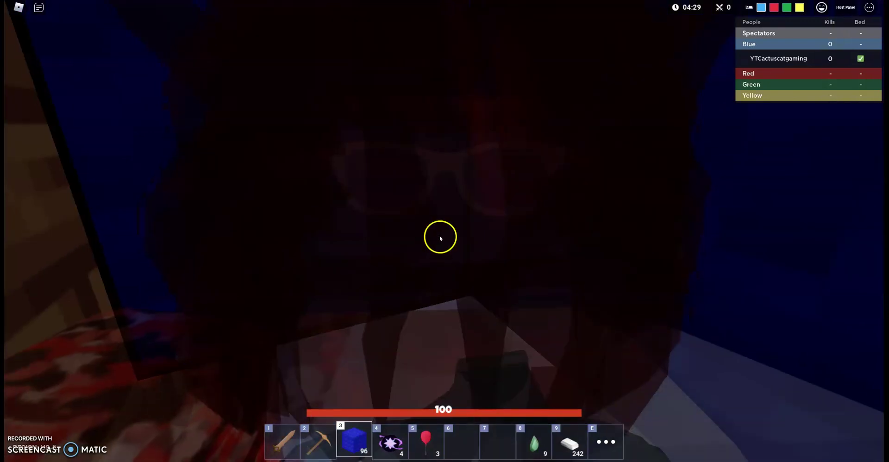
pyautogui.press('2')
pyautogui.click(444, 231)
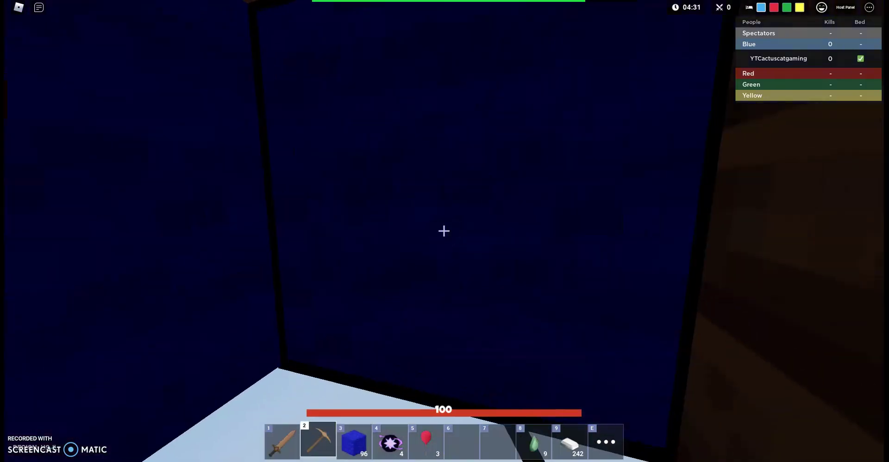